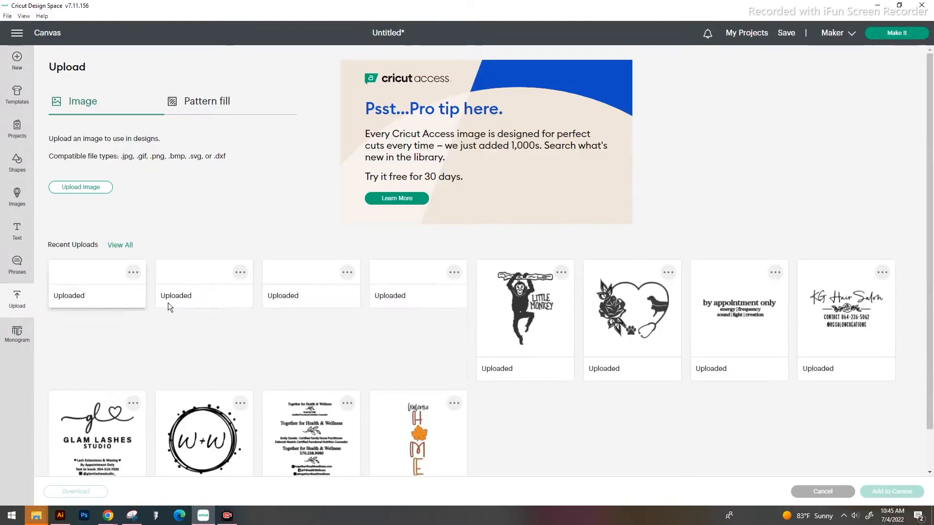
# Upload the Flower - 04 file to the image library as a cut image
pyautogui.click(96, 193)
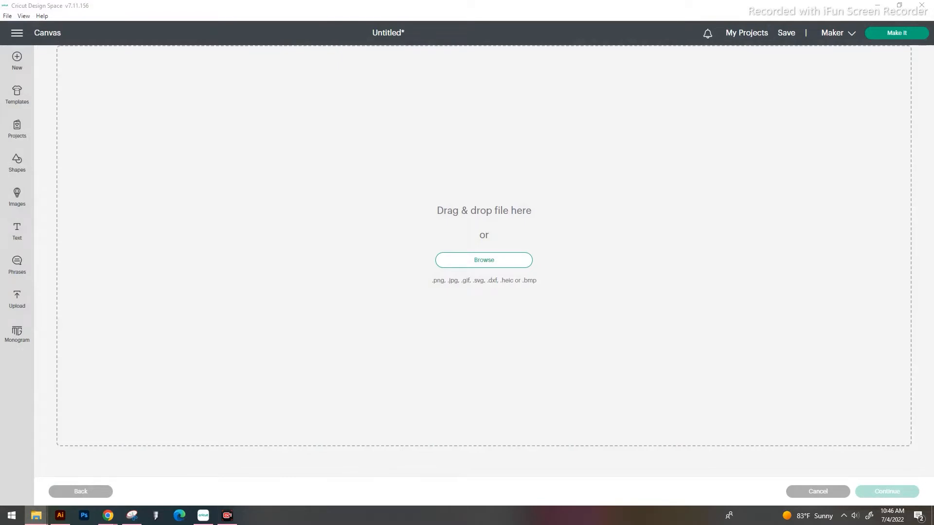
pyautogui.moveTo(681, 212); pyautogui.dragTo(558, 265)
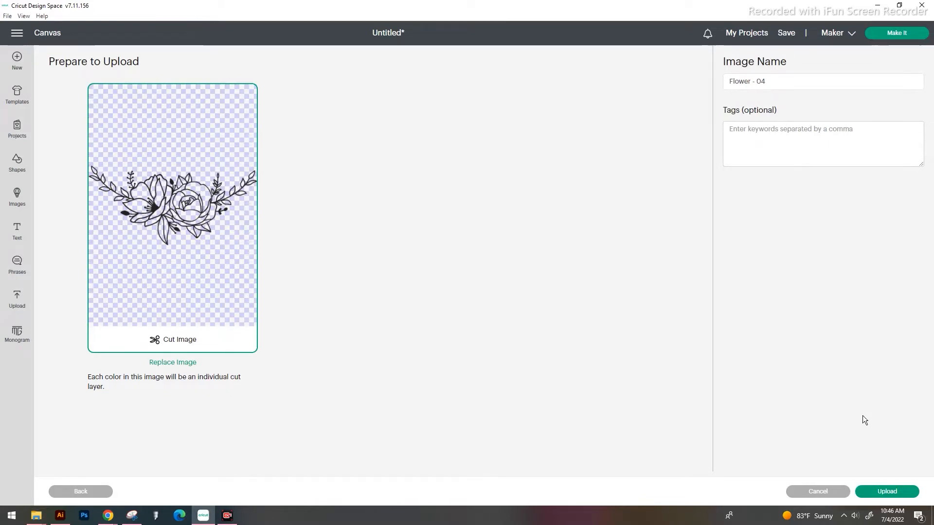
pyautogui.doubleClick(765, 4)
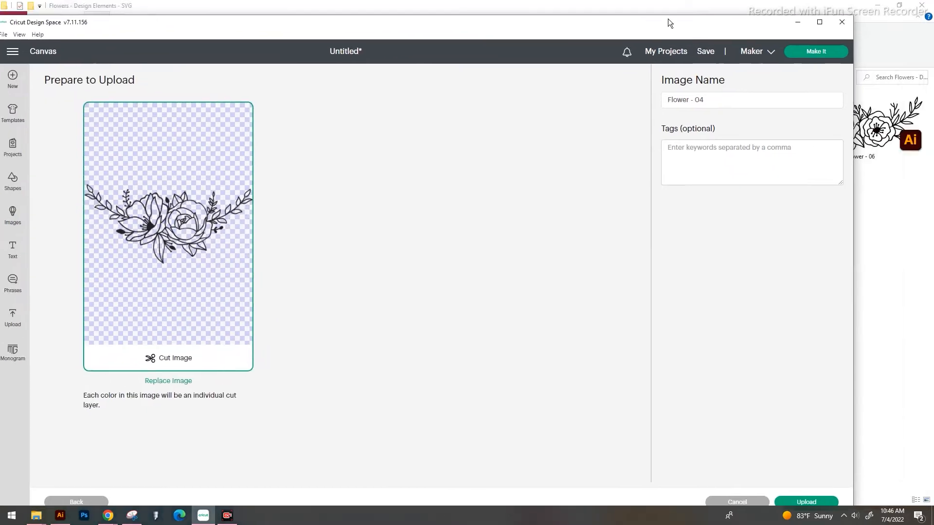
pyautogui.click(800, 499)
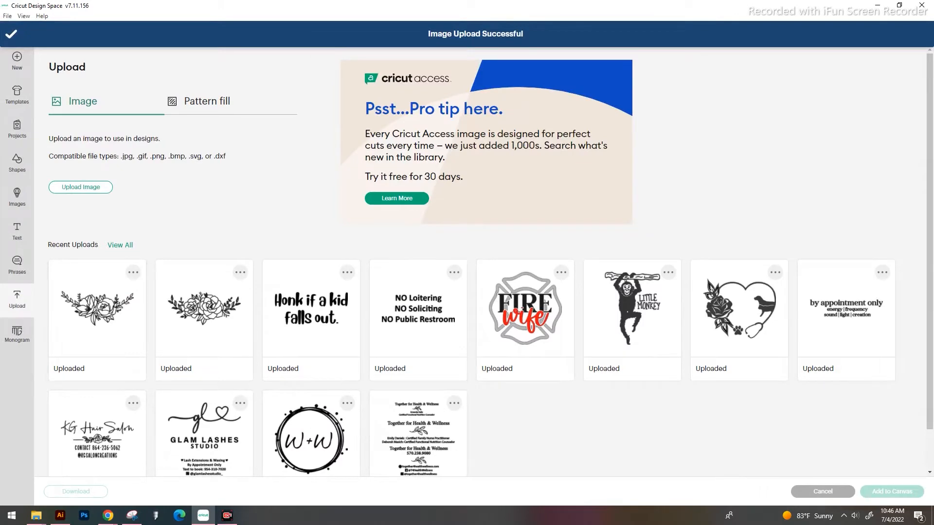
# Add the newly uploaded Flower - 04 image to the canvas
pyautogui.click(138, 332)
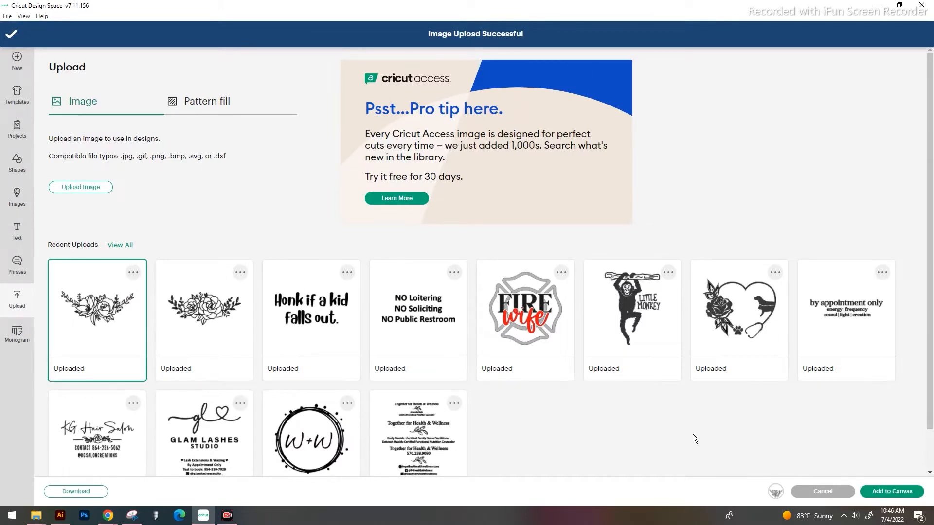
pyautogui.doubleClick(723, 5)
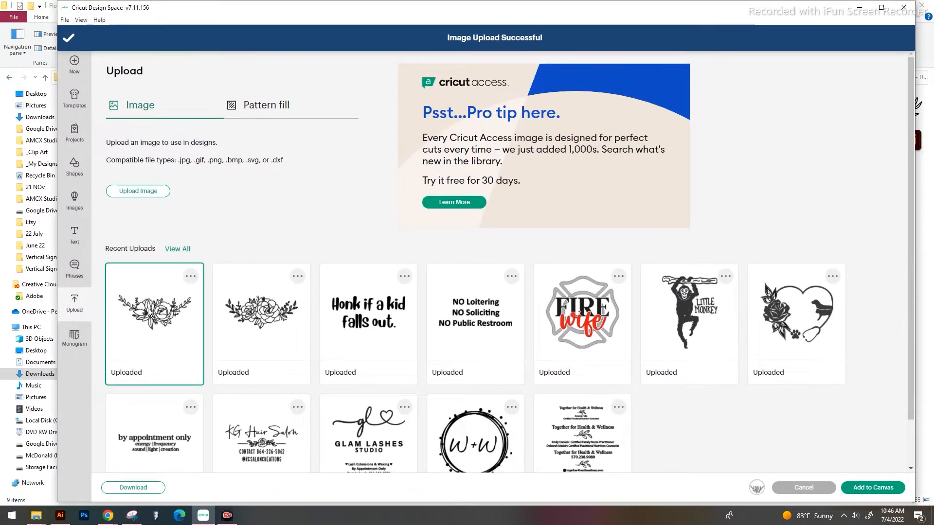
pyautogui.moveTo(724, 8); pyautogui.dragTo(654, 10)
pyautogui.click(782, 490)
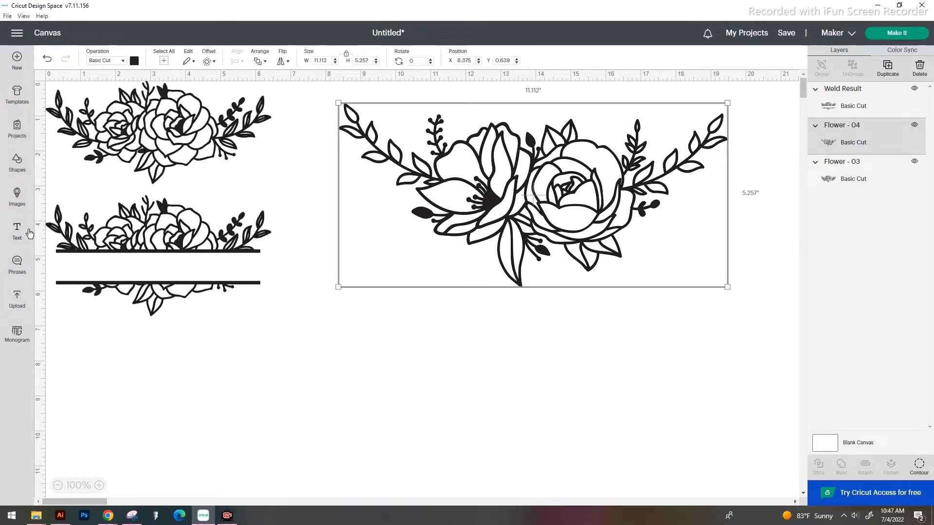
# Insert a square, stretch it into a bar about 5.8 by 0.93 inches, and place it across the Flower - 04 image
pyautogui.click(24, 166)
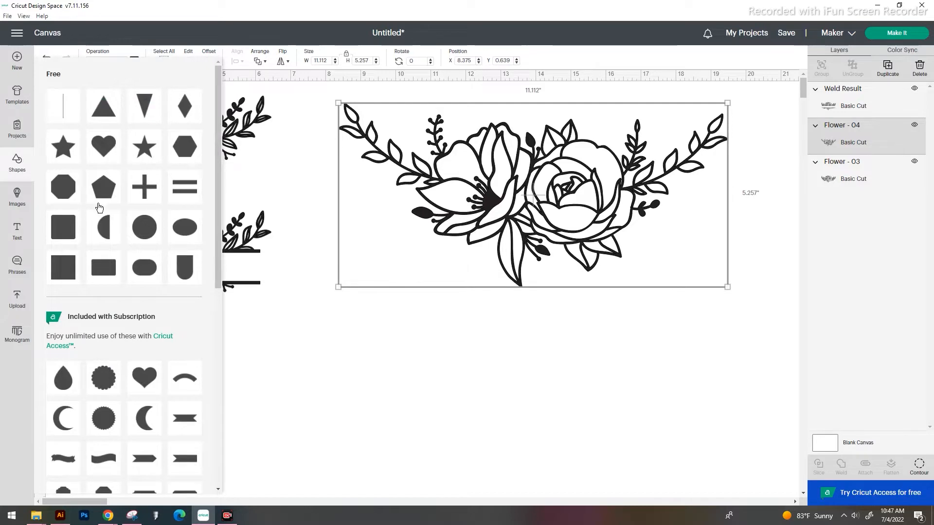
pyautogui.click(69, 273)
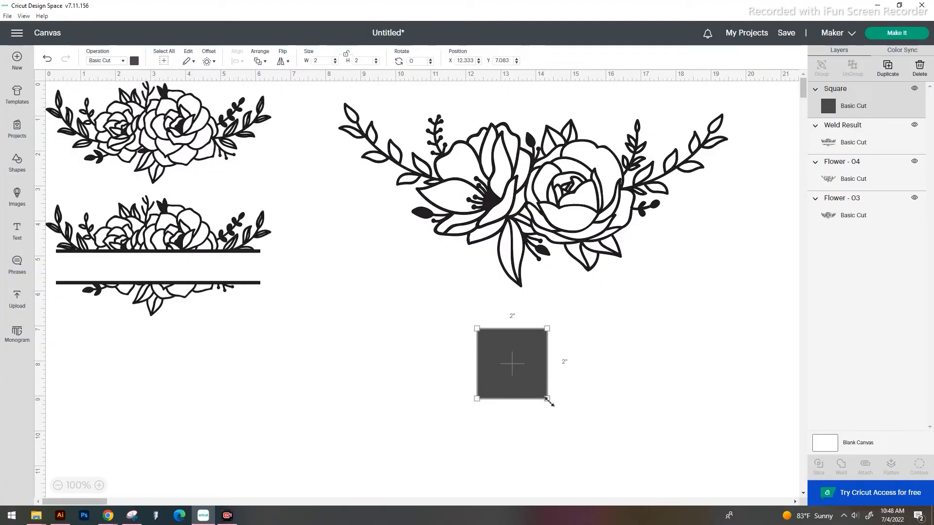
pyautogui.moveTo(547, 399); pyautogui.dragTo(681, 364)
pyautogui.moveTo(610, 357); pyautogui.dragTo(513, 210)
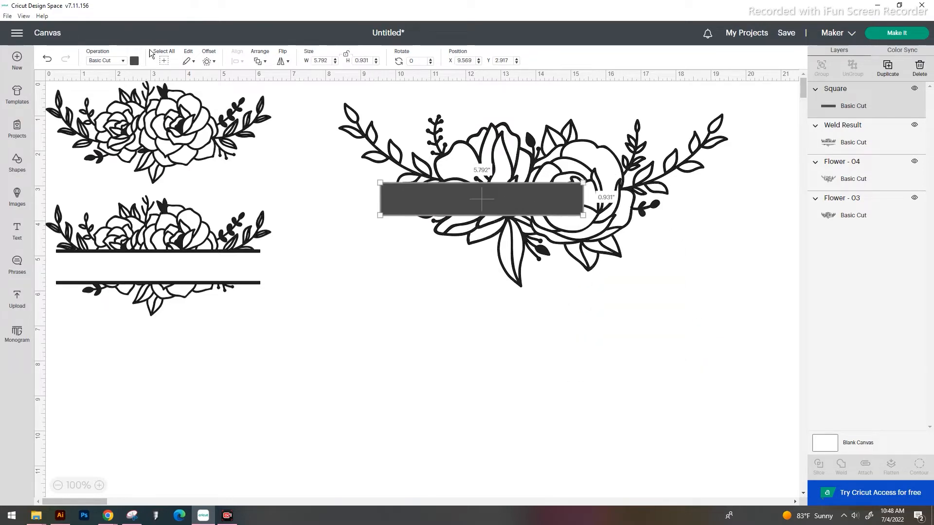
# Color the bar white and stretch it across the flower's middle to about 9.67 by 0.61 inches
pyautogui.click(135, 61)
pyautogui.click(147, 152)
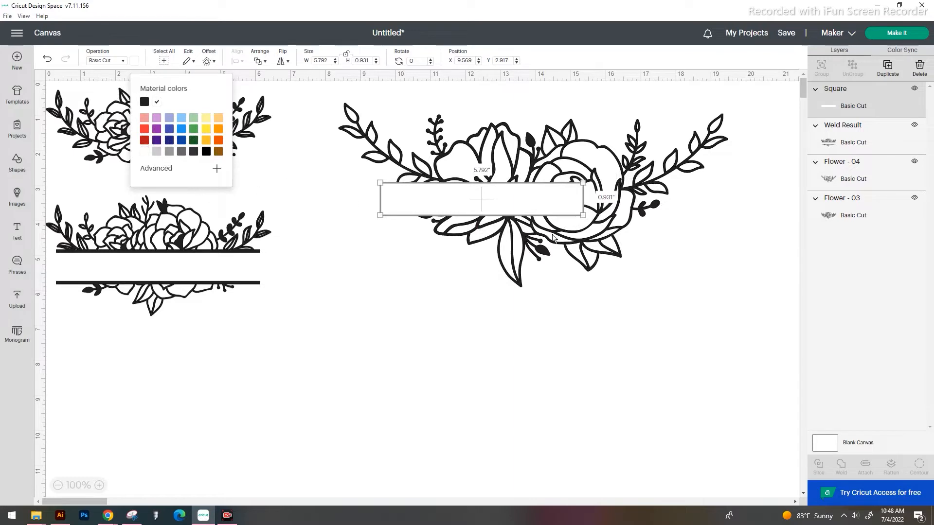
pyautogui.moveTo(582, 215); pyautogui.dragTo(677, 207)
pyautogui.click(665, 341)
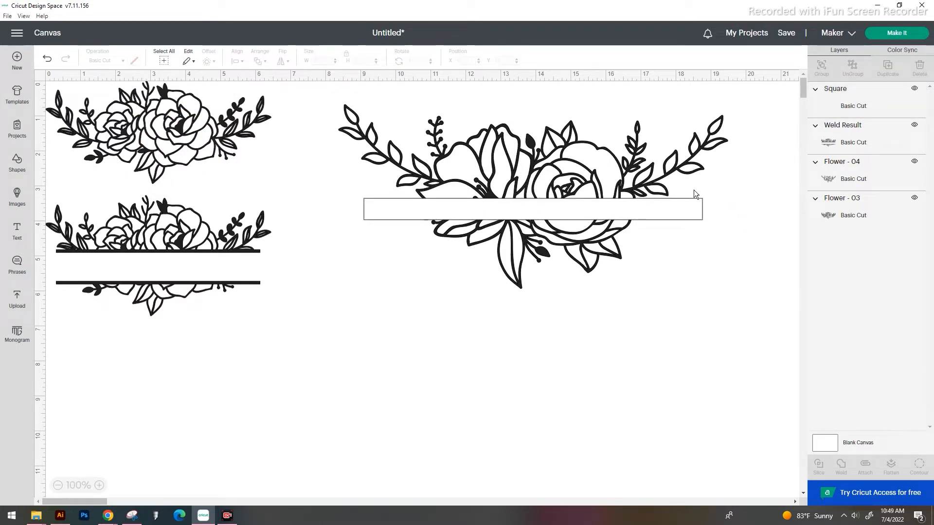
# Make two duplicates of the white bar and place them in the empty area below the designs
pyautogui.click(686, 207)
pyautogui.hotkey('ctrl', 'd')
pyautogui.moveTo(338, 138); pyautogui.dragTo(314, 368)
pyautogui.hotkey('ctrl', 'd')
pyautogui.moveTo(403, 151); pyautogui.dragTo(363, 399)
# Slice the Flower - 04 image with the white bar lying across its middle
pyautogui.click(561, 376)
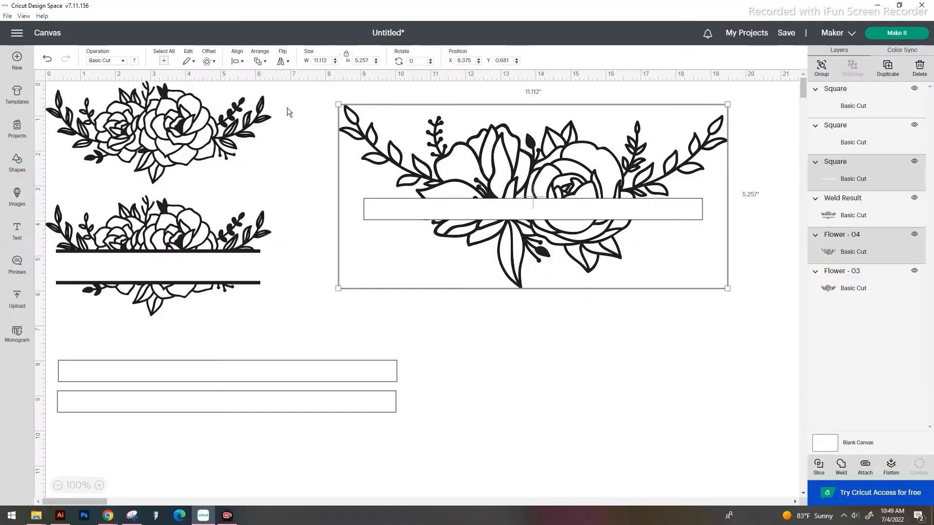
pyautogui.rightClick(550, 197)
pyautogui.click(607, 403)
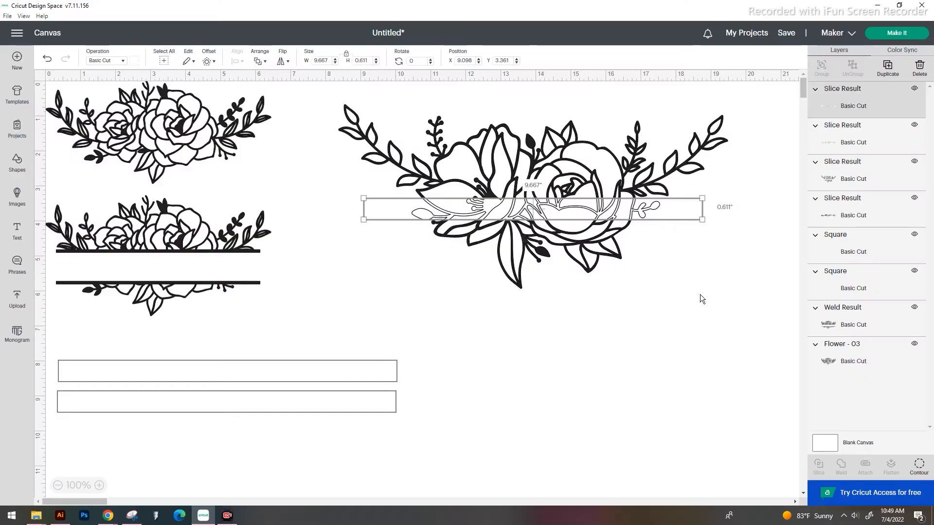
# Delete the leftover bar pieces and the cut-out flower strip, temporarily hiding the main flower to reach the strip
pyautogui.press('Delete')
pyautogui.click(635, 210)
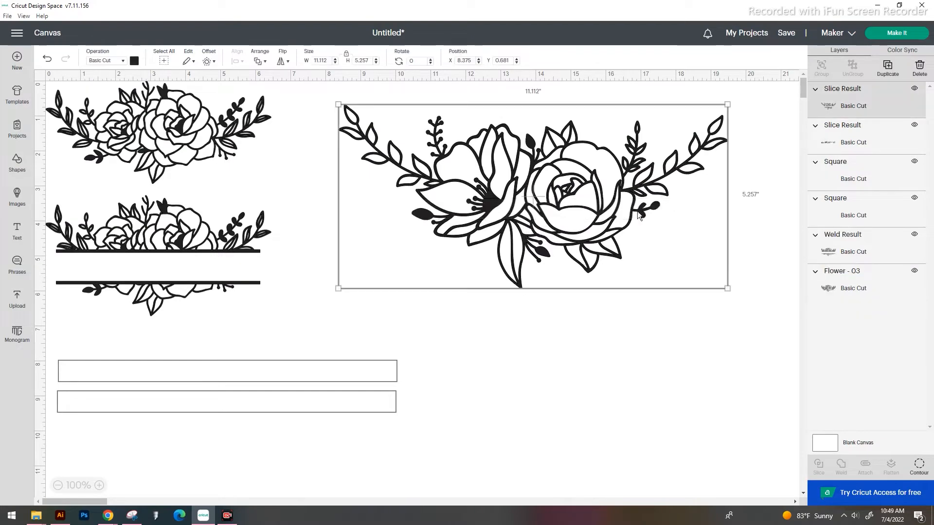
pyautogui.click(916, 91)
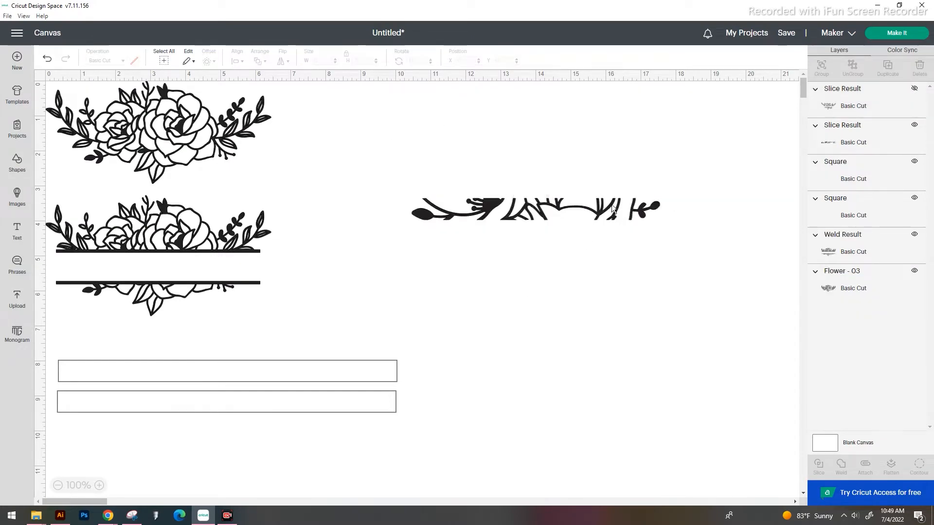
pyautogui.click(612, 204)
pyautogui.press('Delete')
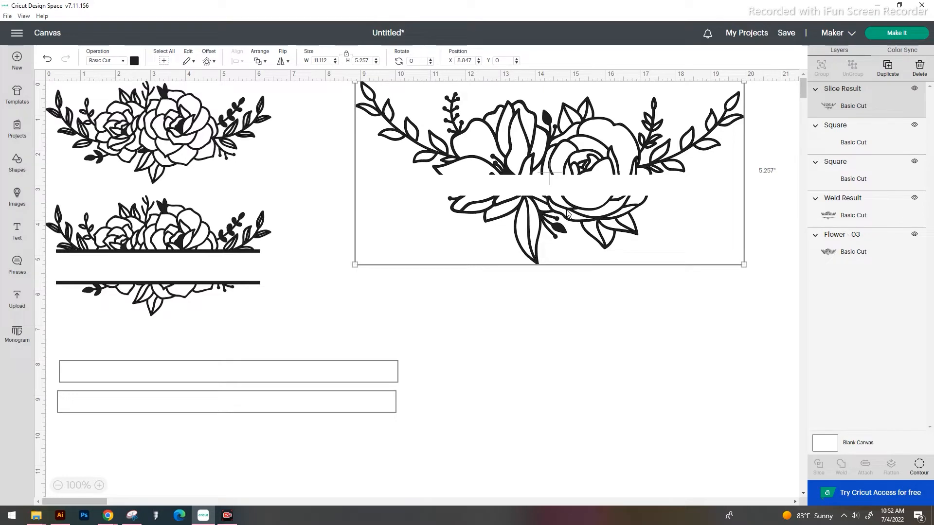
# Move the flower down and stretch one spare bar over its entire upper half, about 11.65 by 3.57 inches
pyautogui.click(924, 468)
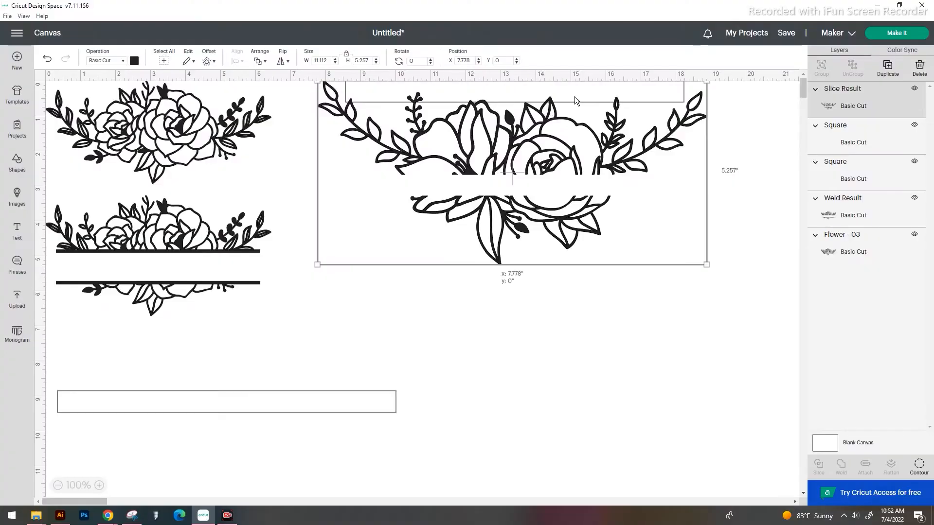
pyautogui.moveTo(574, 97); pyautogui.dragTo(587, 154)
pyautogui.moveTo(636, 96); pyautogui.dragTo(611, 124)
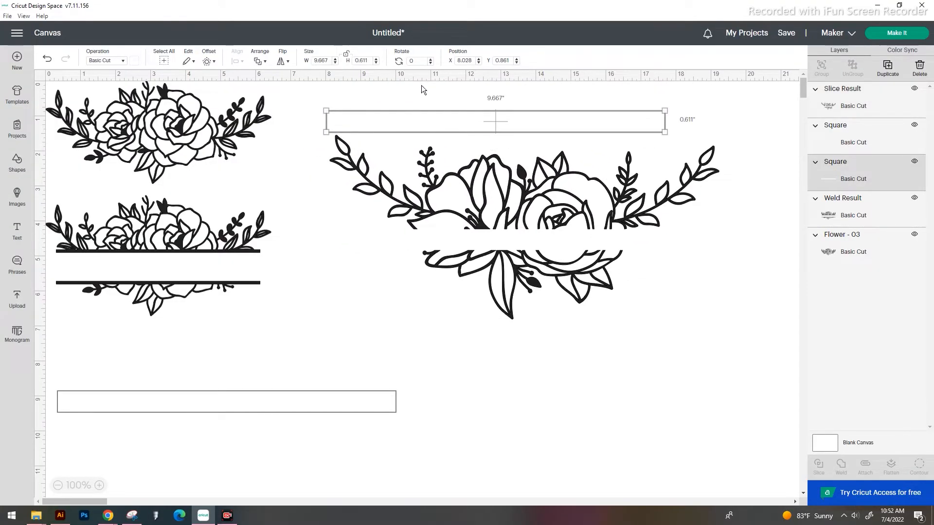
pyautogui.moveTo(665, 131); pyautogui.dragTo(740, 236)
pyautogui.click(714, 339)
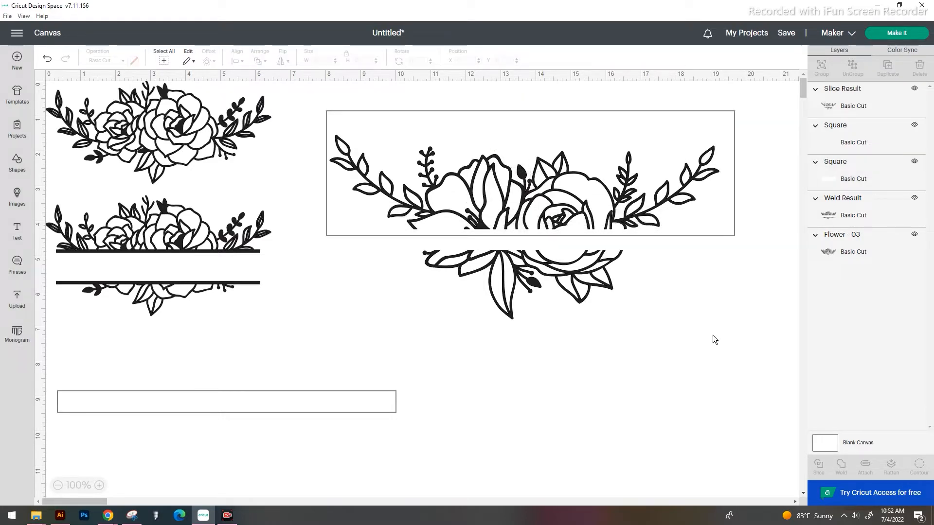
# Slice the split flower with the large rectangle to separate its upper half from its lower half
pyautogui.moveTo(716, 343); pyautogui.dragTo(459, 102)
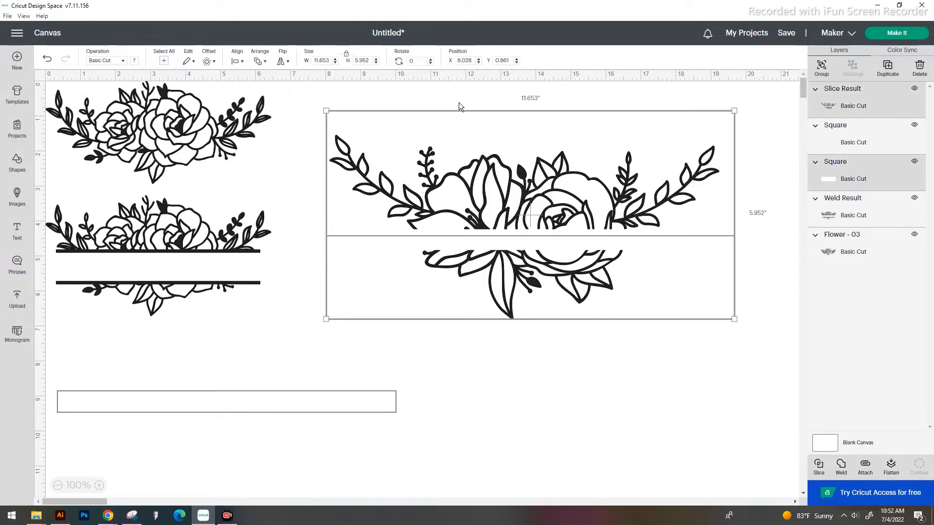
pyautogui.rightClick(512, 165)
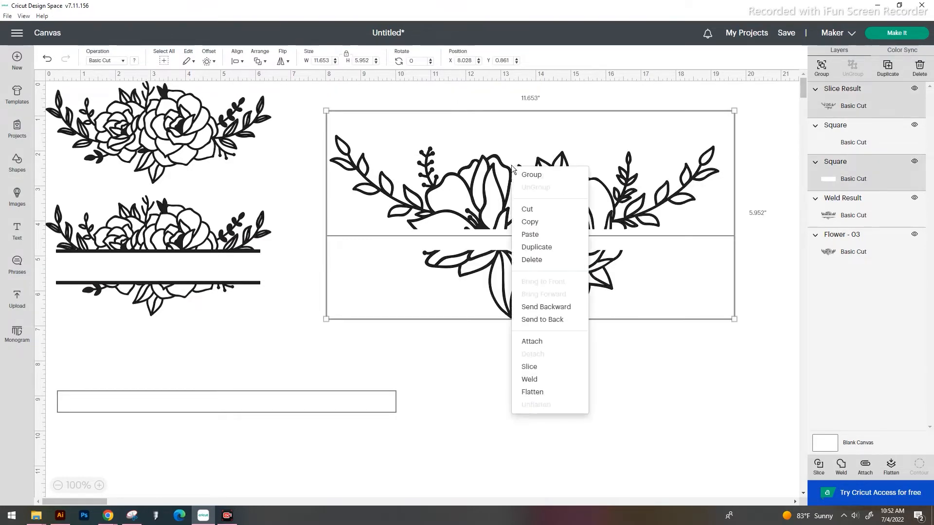
pyautogui.click(581, 367)
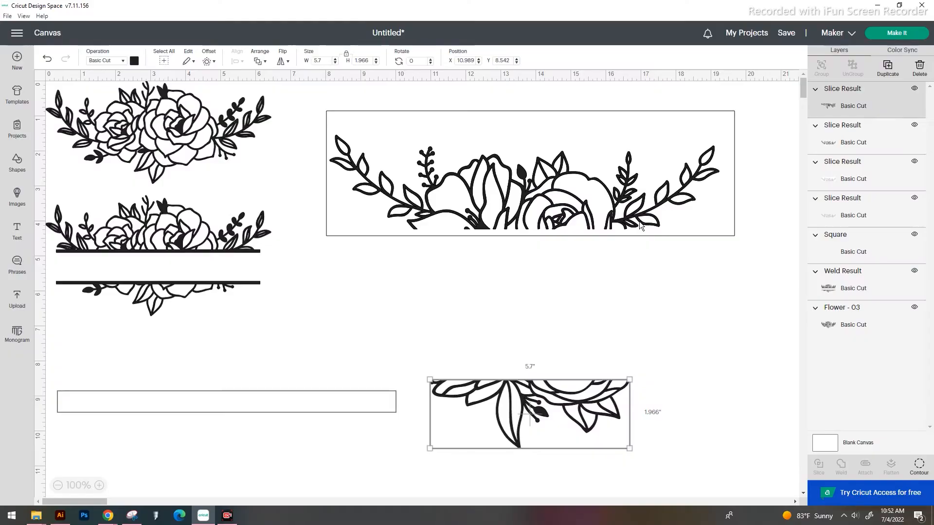
# Move the sliced upper flower half down off the rectangle and delete the leftover rectangle pieces
pyautogui.moveTo(639, 221); pyautogui.dragTo(637, 351)
pyautogui.click(762, 209)
pyautogui.moveTo(763, 216); pyautogui.dragTo(418, 77)
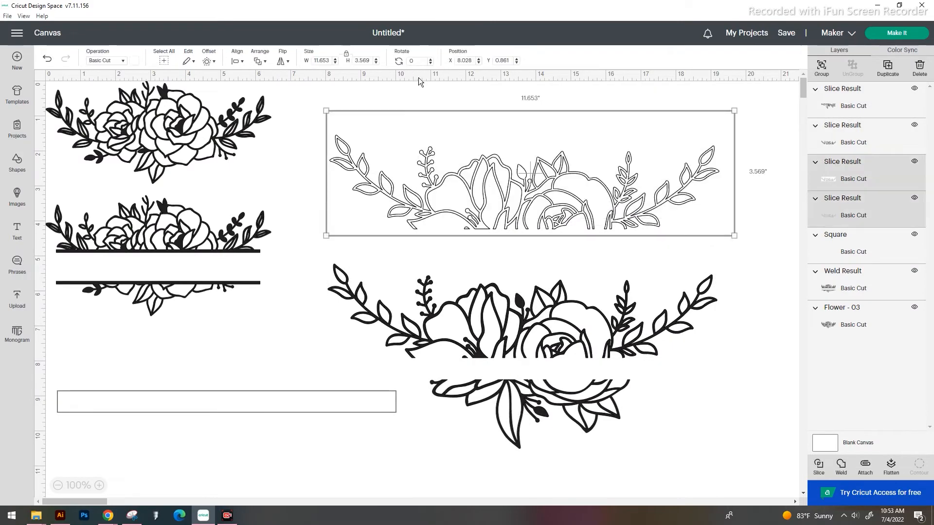
pyautogui.press('Delete')
pyautogui.moveTo(556, 146); pyautogui.dragTo(592, 288)
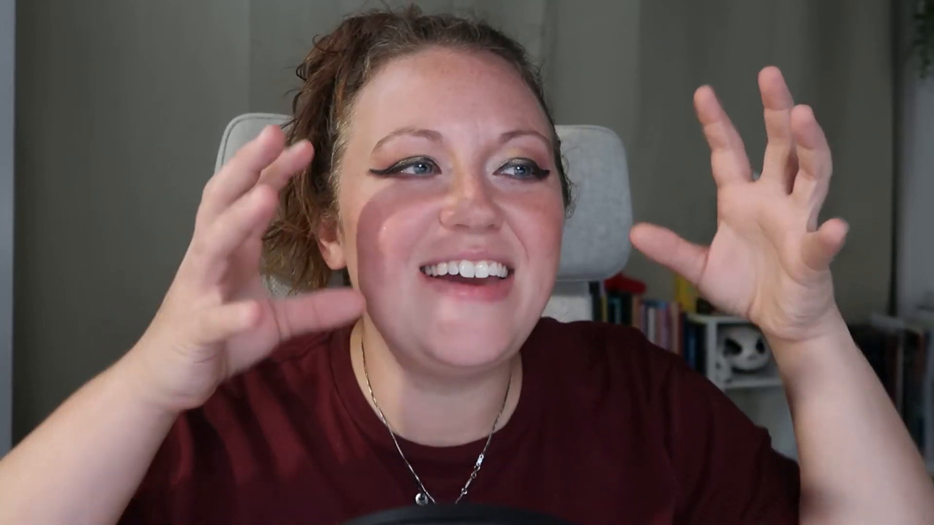
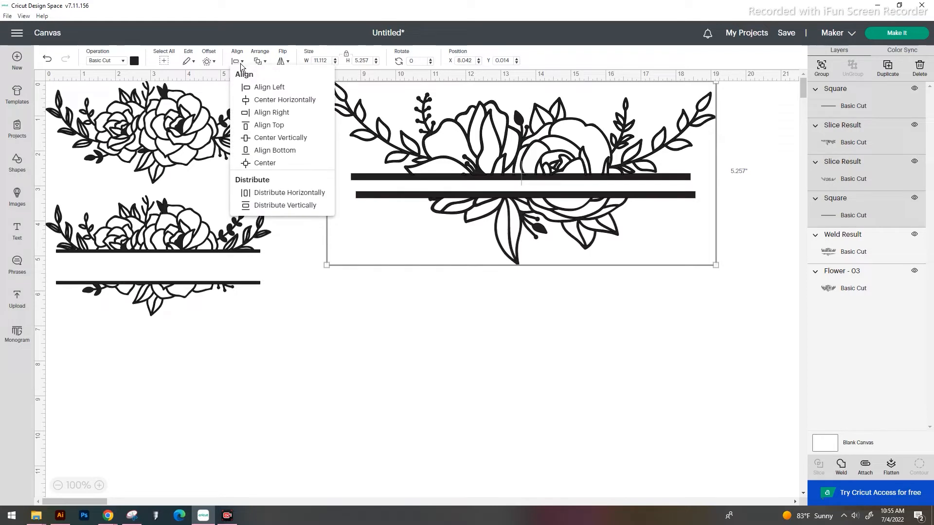
# Center the flower halves and the two black bars horizontally, and nudge the lower bar slightly down
pyautogui.click(308, 104)
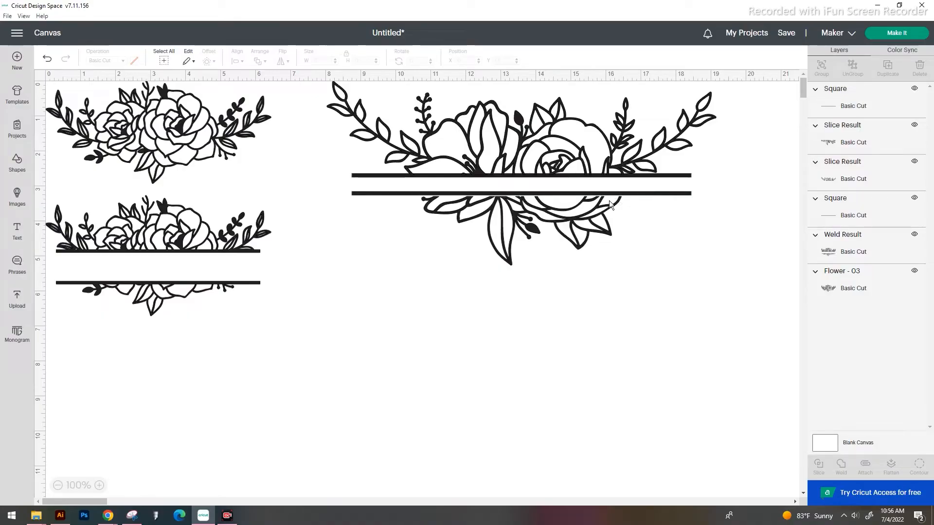
pyautogui.moveTo(650, 195); pyautogui.dragTo(650, 197)
pyautogui.click(649, 295)
pyautogui.moveTo(740, 322); pyautogui.dragTo(340, 81)
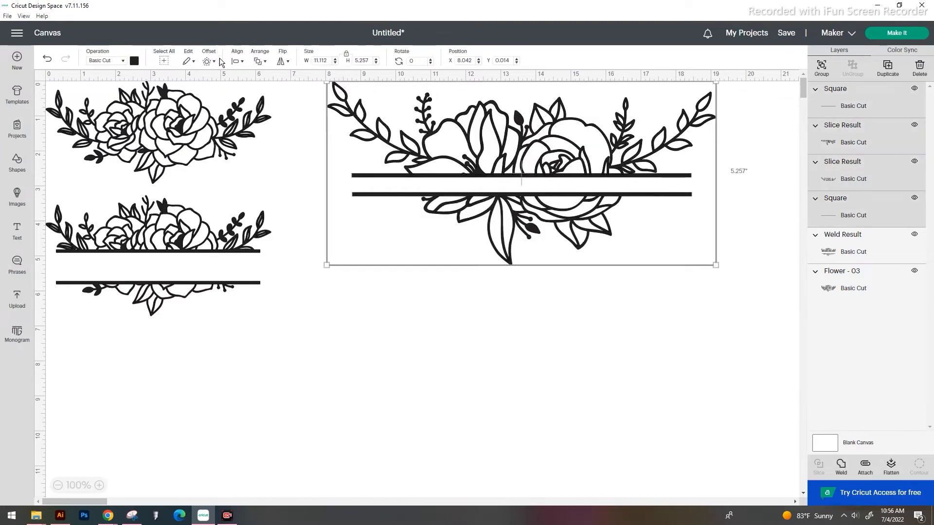
pyautogui.click(238, 60)
pyautogui.click(540, 343)
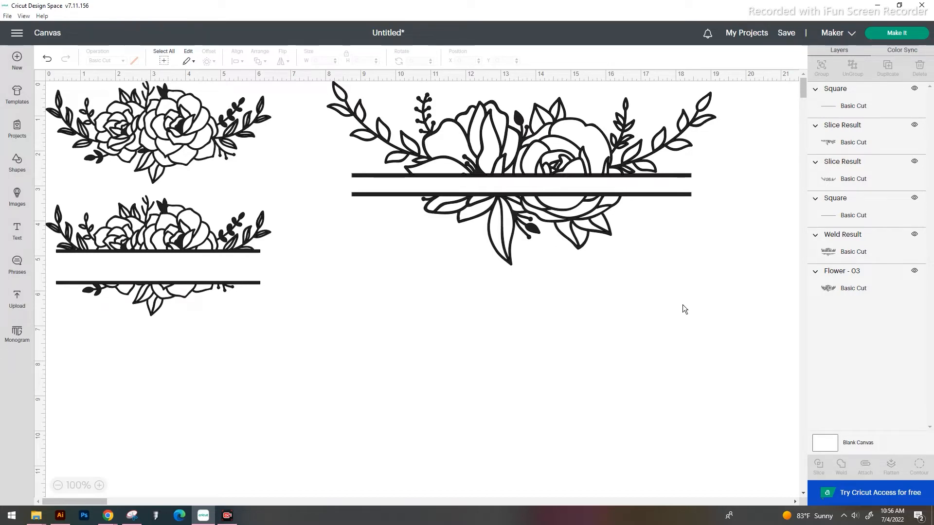
pyautogui.click(646, 196)
pyautogui.click(655, 296)
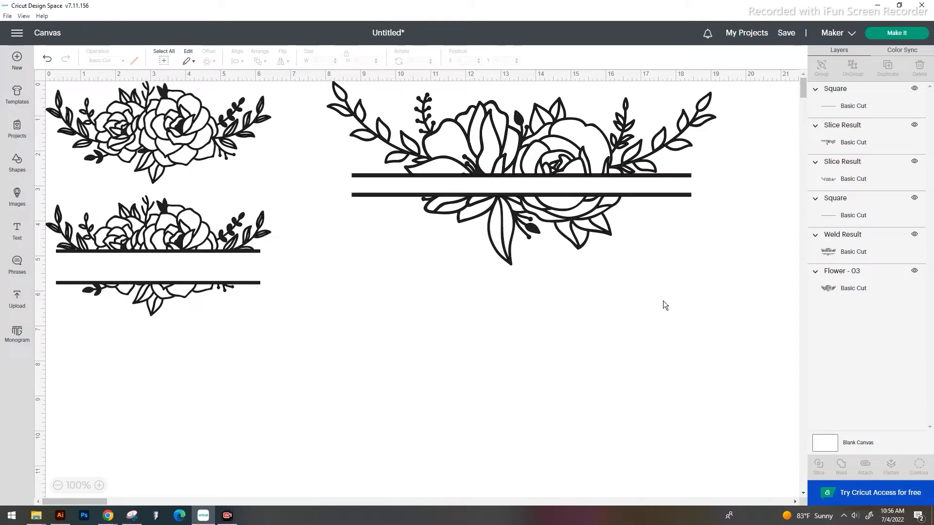
pyautogui.moveTo(663, 301); pyautogui.dragTo(423, 98)
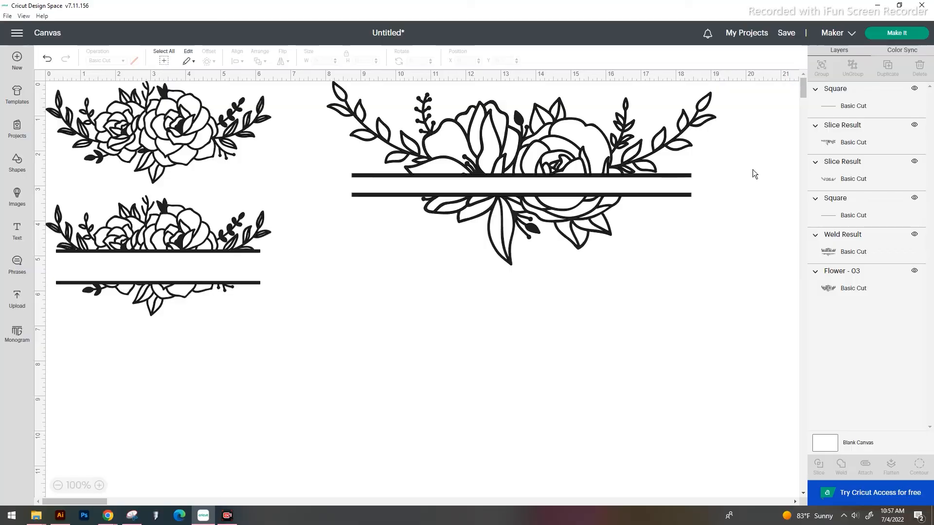
# Weld the upper flower half to the black bar along its lower edge
pyautogui.moveTo(754, 174); pyautogui.dragTo(323, 81)
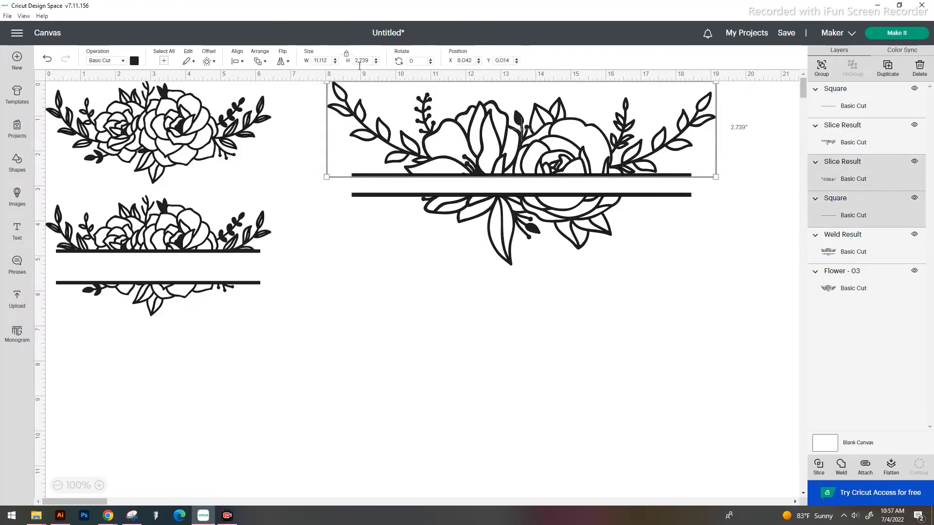
pyautogui.rightClick(655, 144)
pyautogui.click(702, 359)
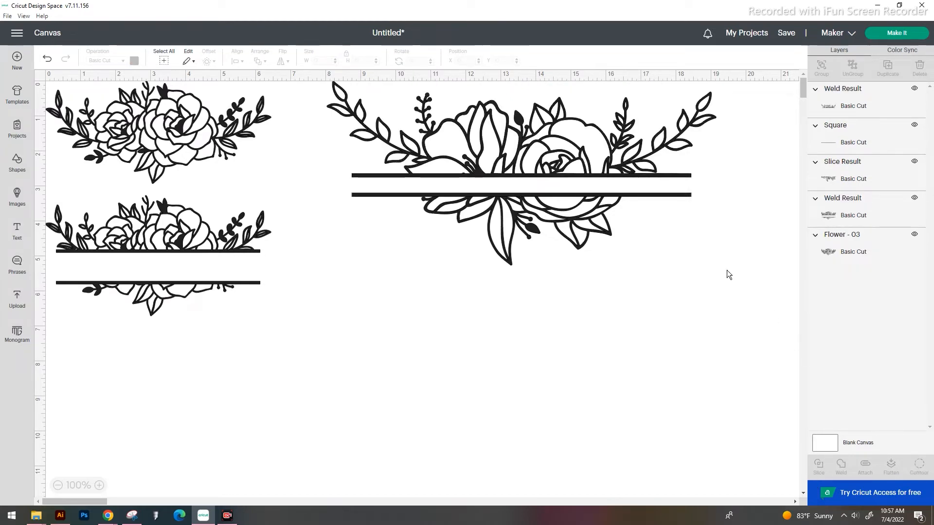
# Weld the lower flower half to the black bar along its upper edge
pyautogui.moveTo(745, 281); pyautogui.dragTo(361, 190)
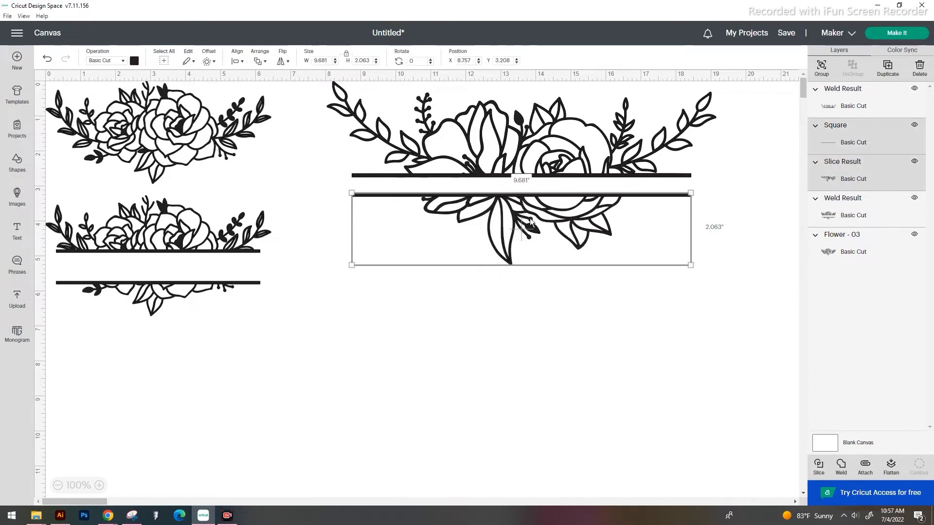
pyautogui.rightClick(527, 214)
pyautogui.click(571, 428)
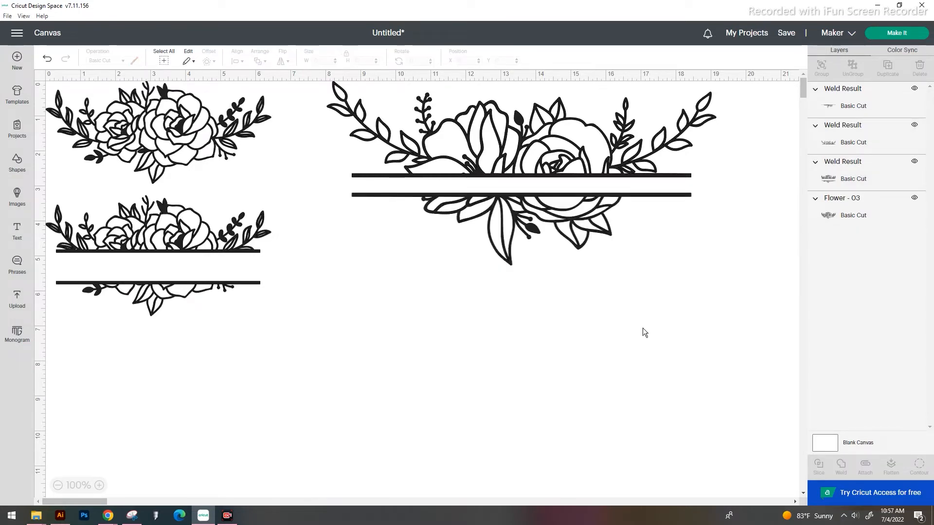
# Open the contour view of the lower welded flower half and look through its individual cut pieces
pyautogui.click(524, 207)
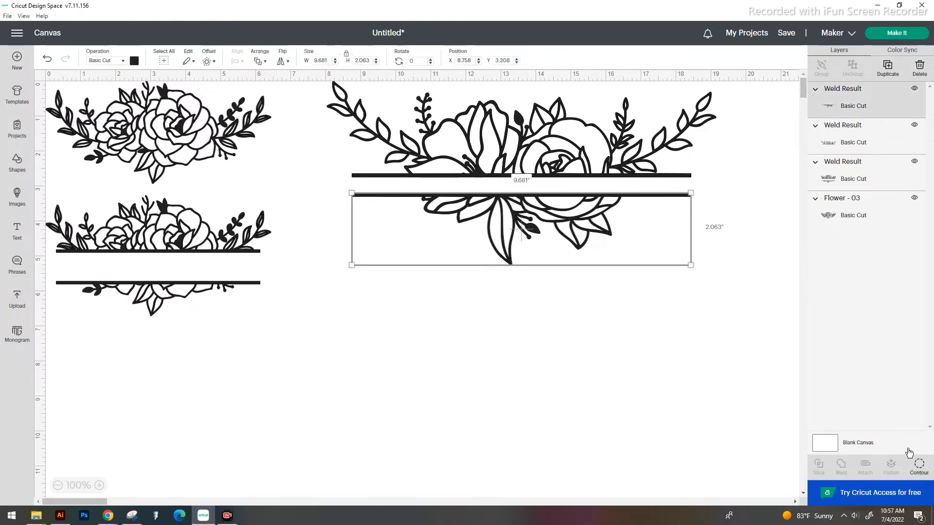
pyautogui.click(922, 469)
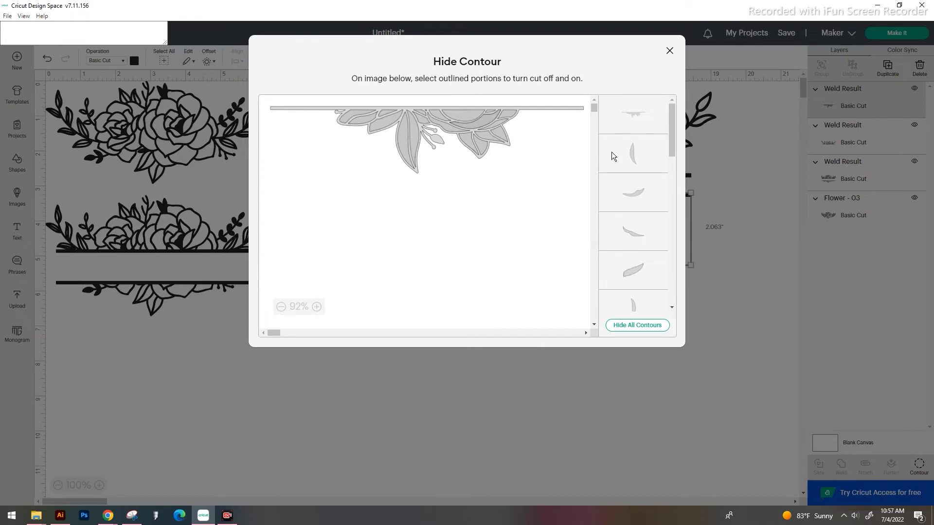
pyautogui.scroll(-10, 664, 234)
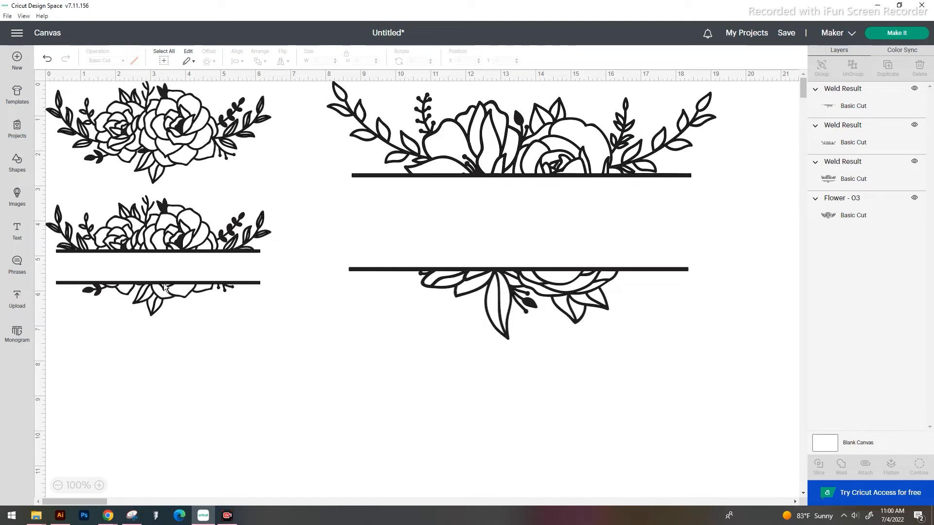
# Add a new text object below the floral designs and set its font to the system font Arista Signature
pyautogui.click(17, 231)
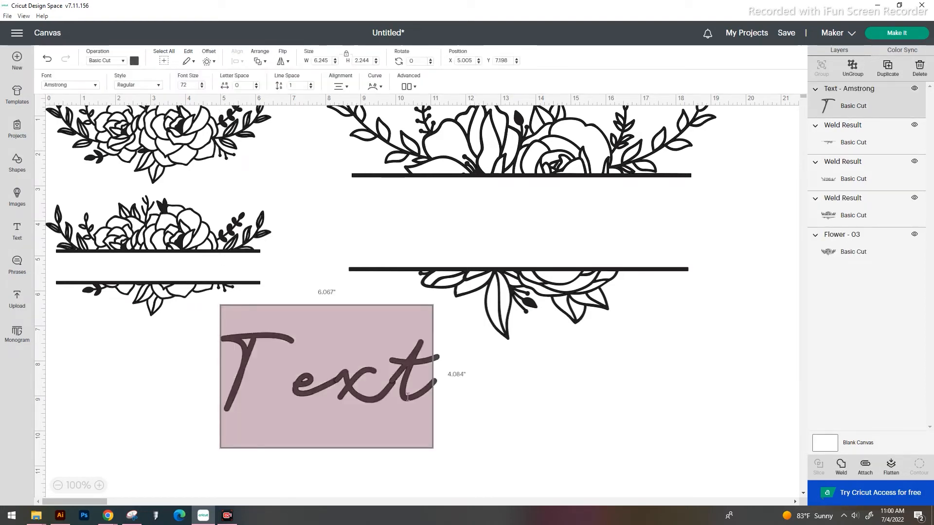
pyautogui.click(220, 28)
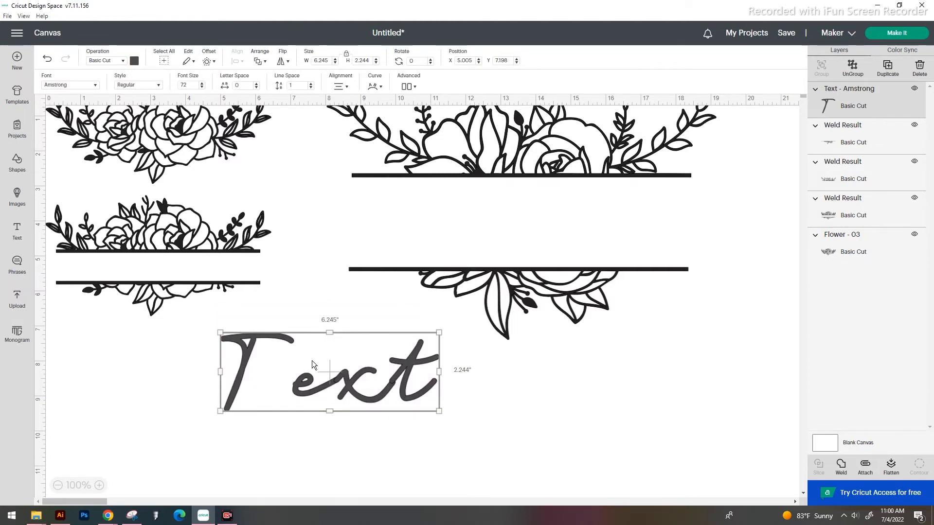
pyautogui.click(98, 86)
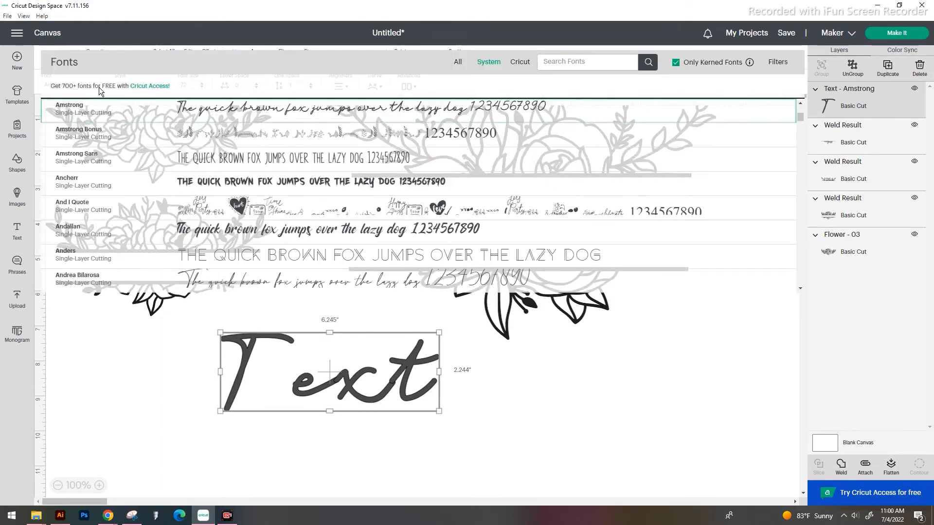
pyautogui.scroll(-2, 254, 207)
pyautogui.scroll(-3, 255, 207)
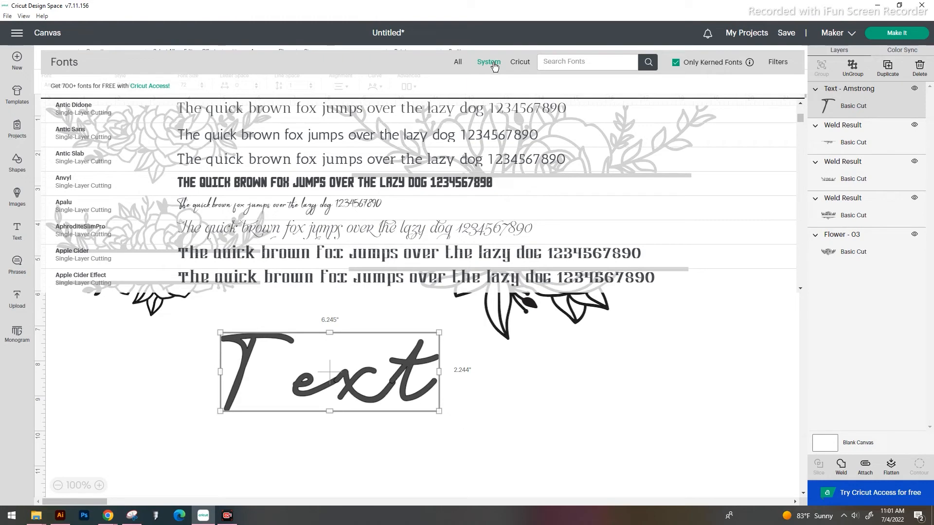
pyautogui.scroll(-5, 424, 180)
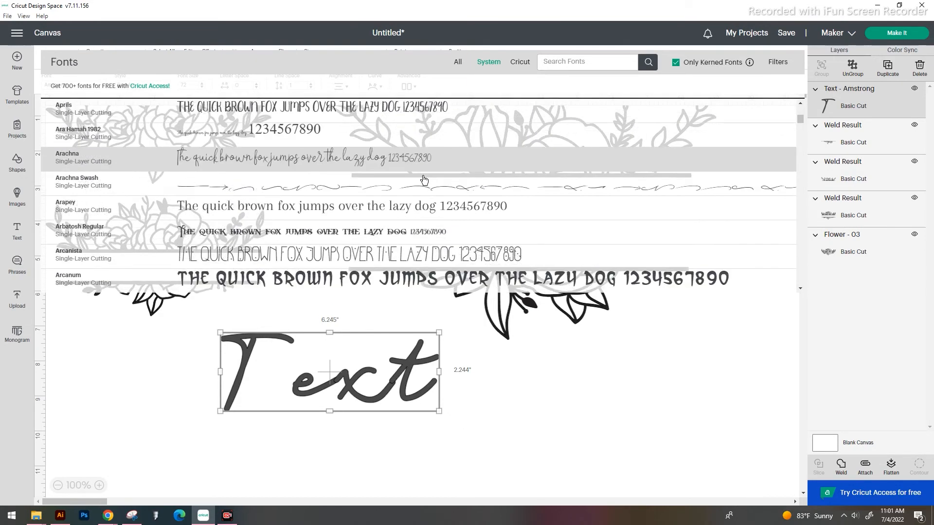
pyautogui.scroll(-6, 373, 155)
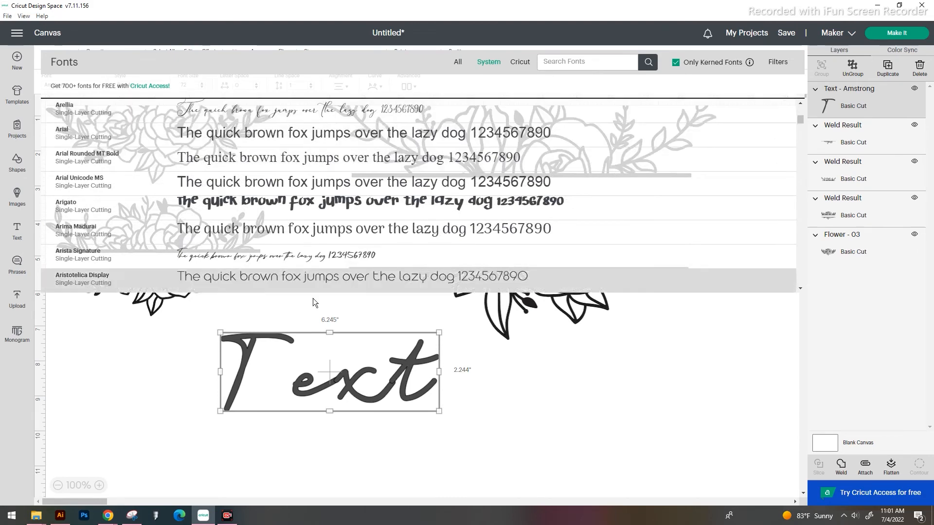
pyautogui.click(594, 253)
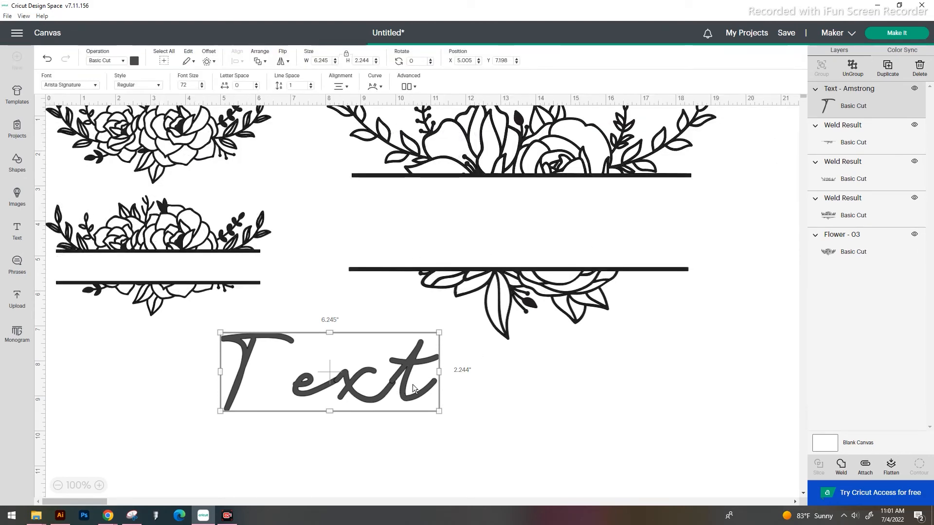